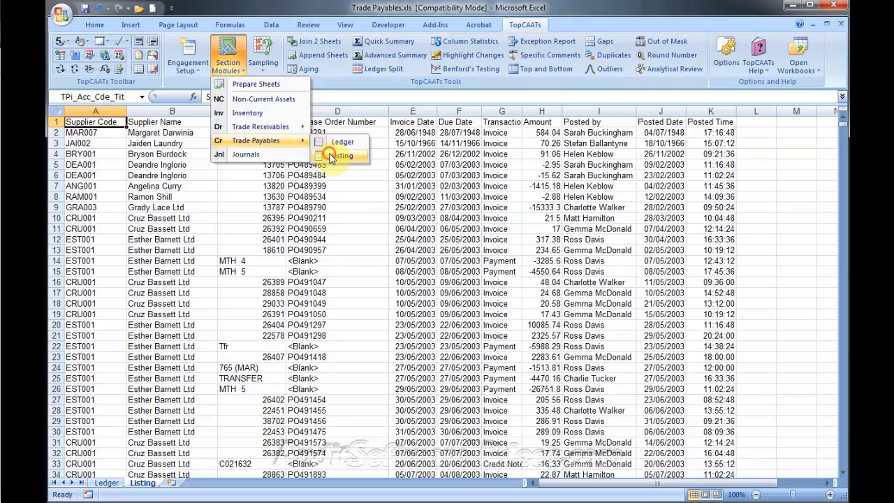
- Start the Trade Payables listing analysis and enable aging by Invoice Date with the standard 0-30, 31-60, 61-90, 91+ bands
left_click(335, 156)
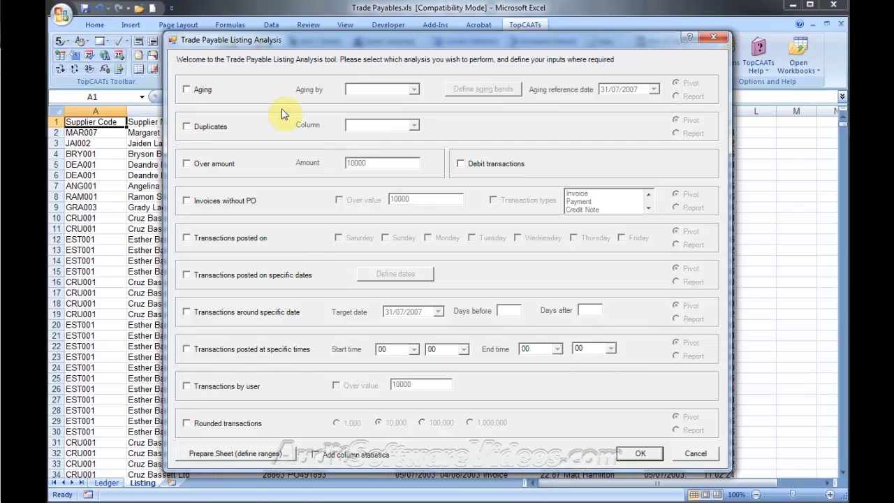
left_click(186, 89)
left_click(357, 89)
left_click(362, 111)
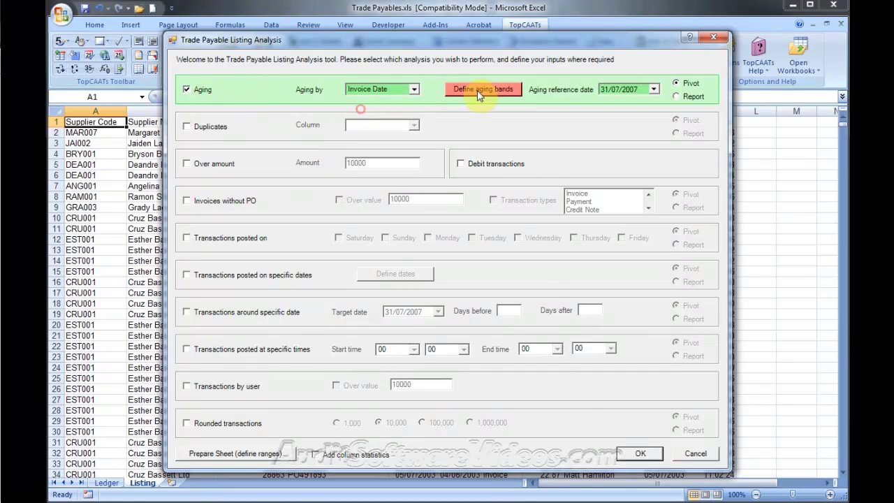
left_click(482, 89)
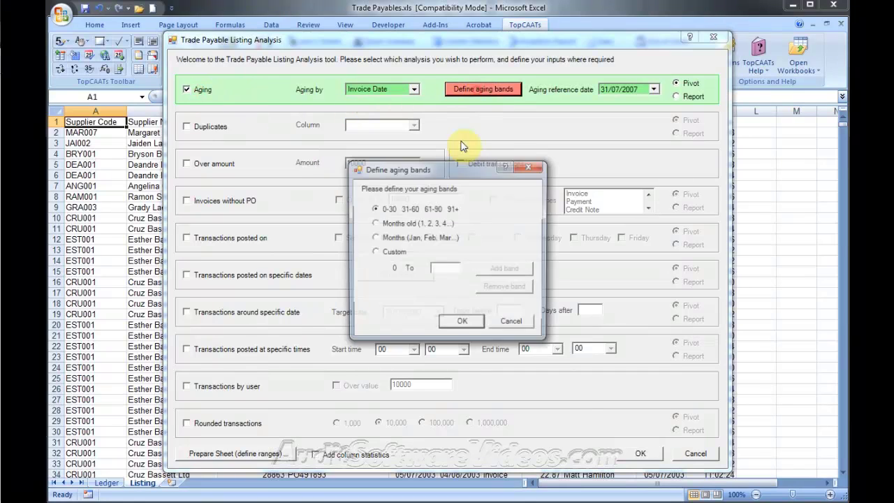
left_click(461, 324)
- Enable the duplicates test on Invoice Reference, along with the over amount (10000) and debit transactions tests
left_click(187, 126)
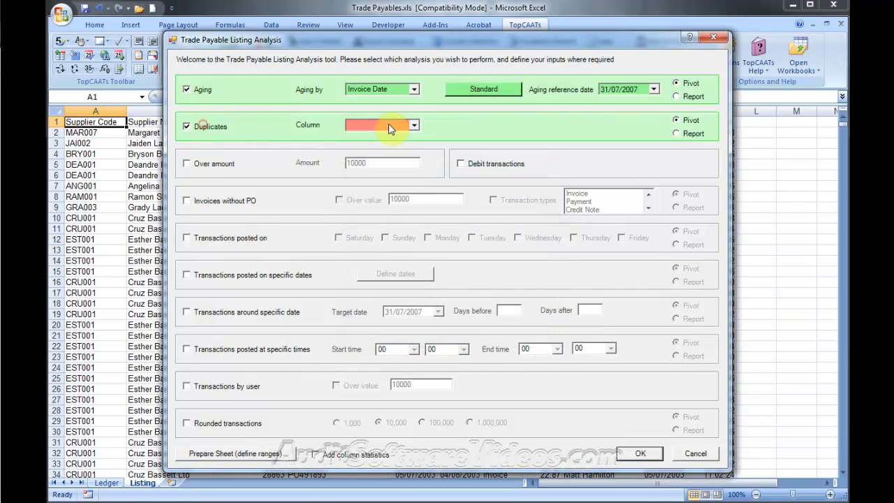
left_click(388, 124)
left_click(391, 155)
left_click(211, 167)
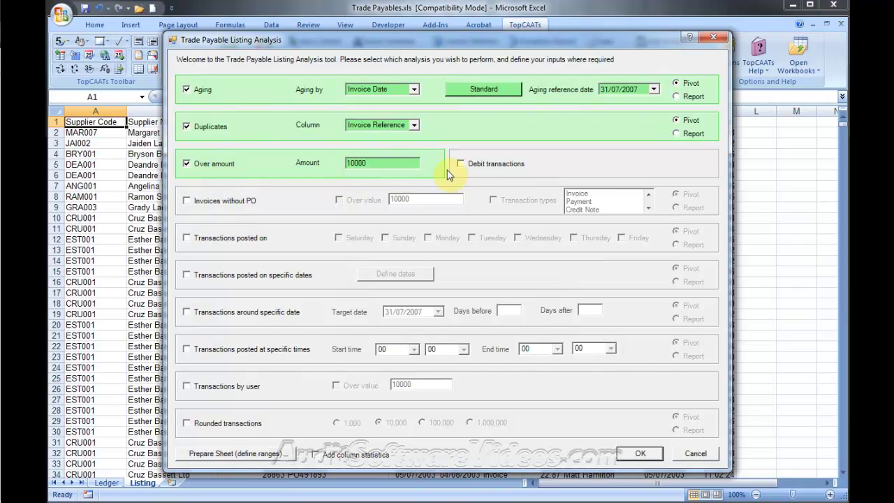
left_click(470, 165)
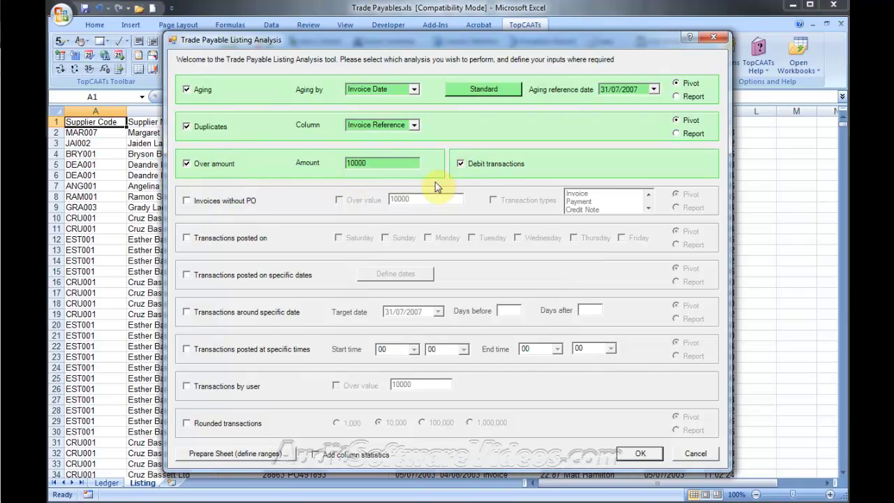
- Enable the invoices without PO test, restricted to the Invoice transaction type
left_click(220, 203)
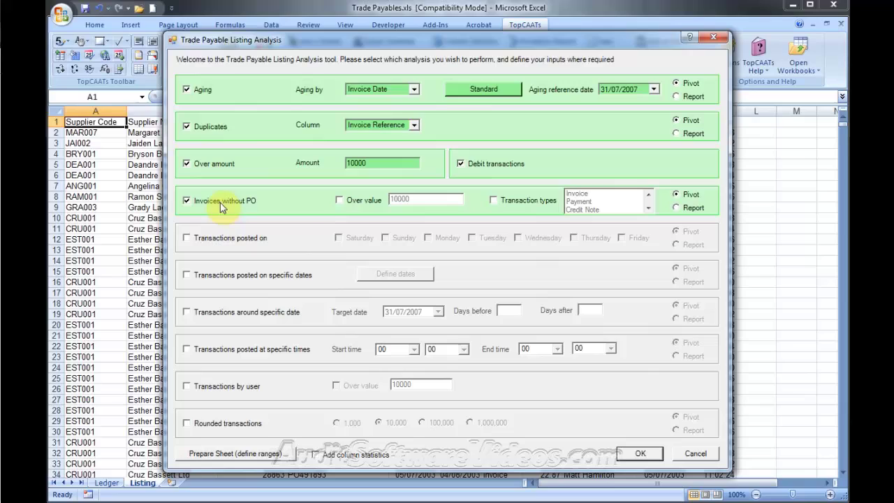
left_click(517, 202)
left_click(571, 194)
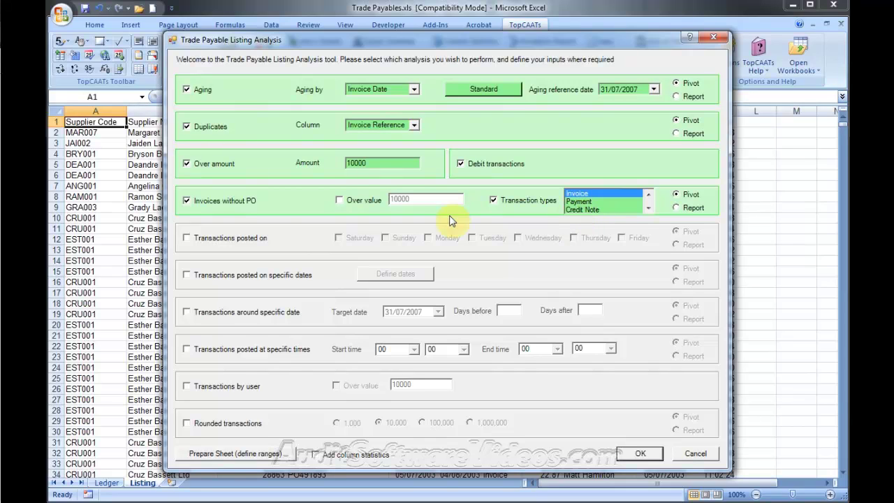
- Enable the tests for transactions posted on Saturday and Sunday and for those posted on the standard specific dates
left_click(187, 238)
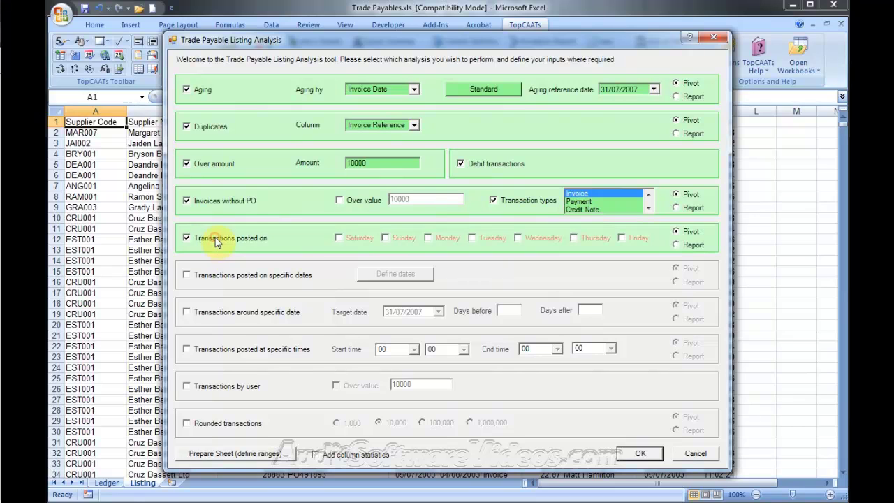
left_click(364, 239)
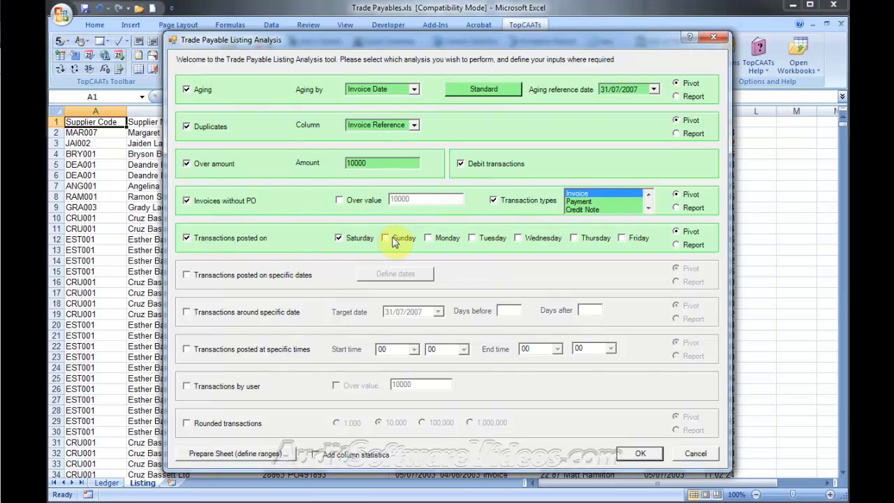
left_click(279, 274)
left_click(393, 273)
left_click(512, 257)
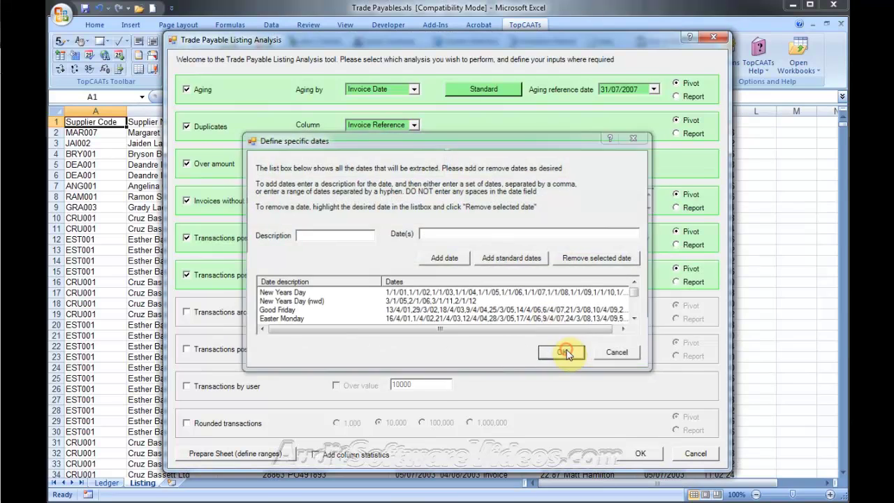
left_click(564, 352)
- Enable the test for transactions around 31/07/2007, covering 7 days before and 7 days after
left_click(276, 312)
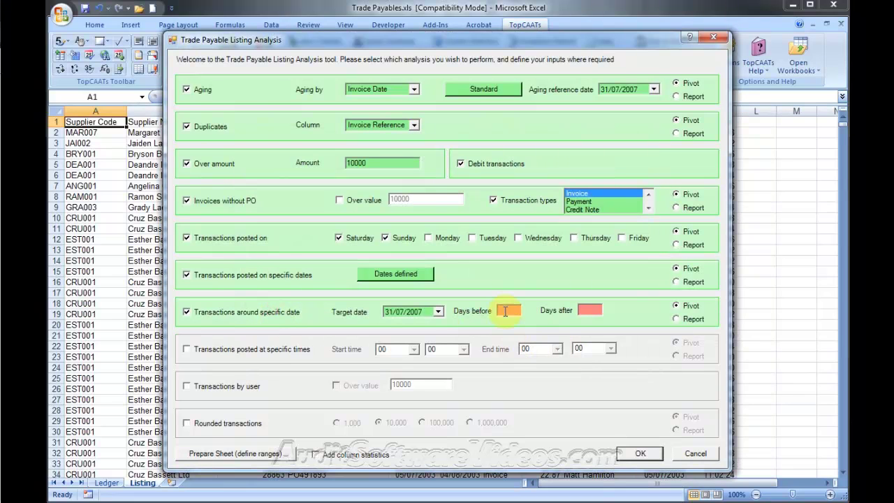
left_click(506, 311)
type("7")
left_click(583, 310)
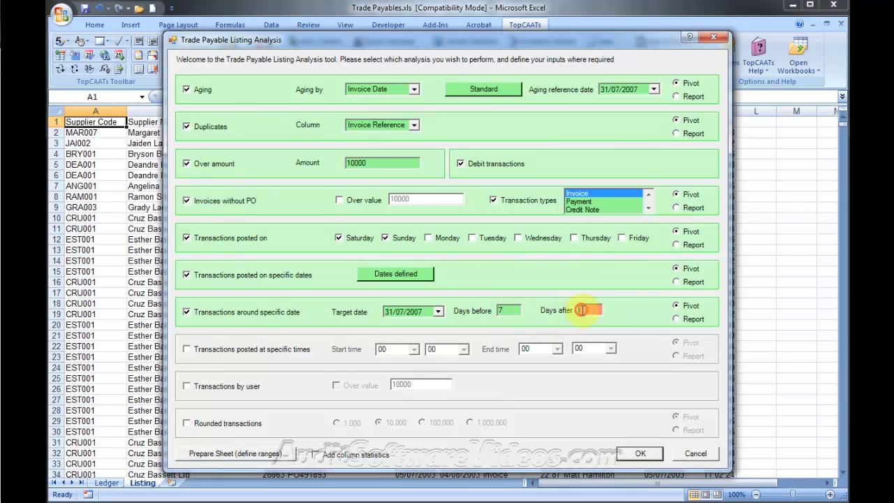
type("7")
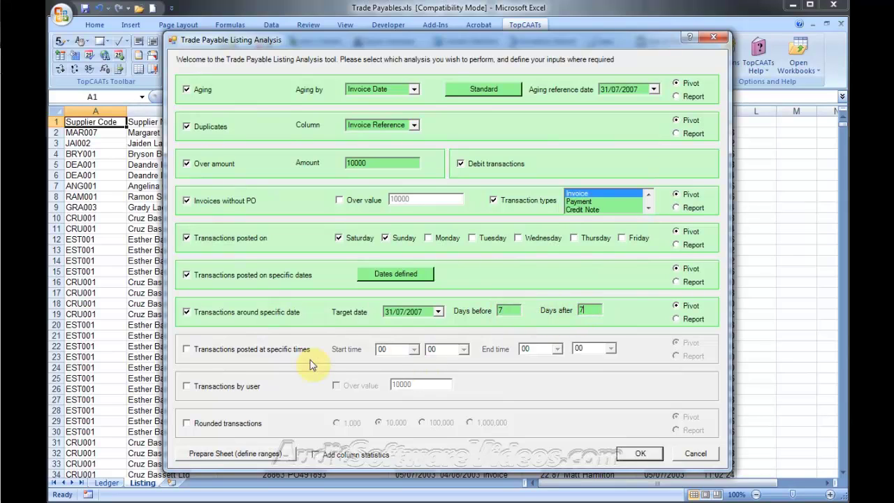
- Enable the test for transactions posted at specific times, from 22:00 to 06:00
left_click(233, 353)
left_click(411, 349)
scroll(395, 415, "down", 5)
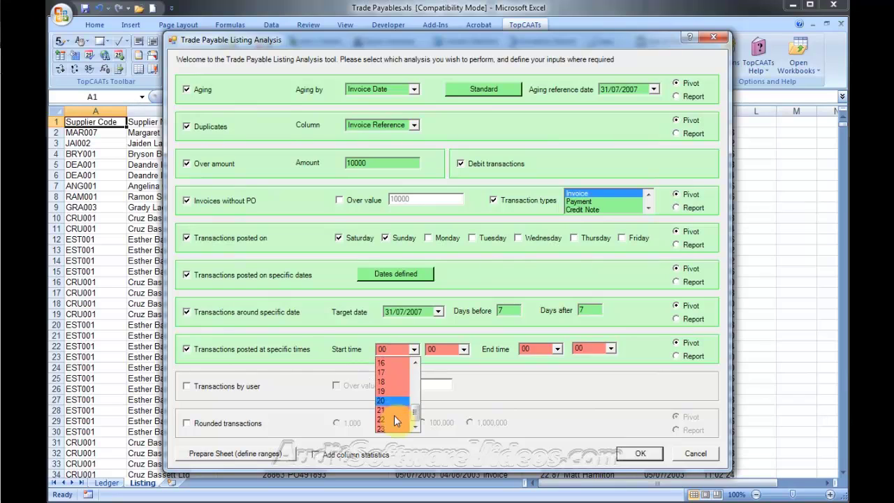
left_click(394, 419)
left_click(530, 348)
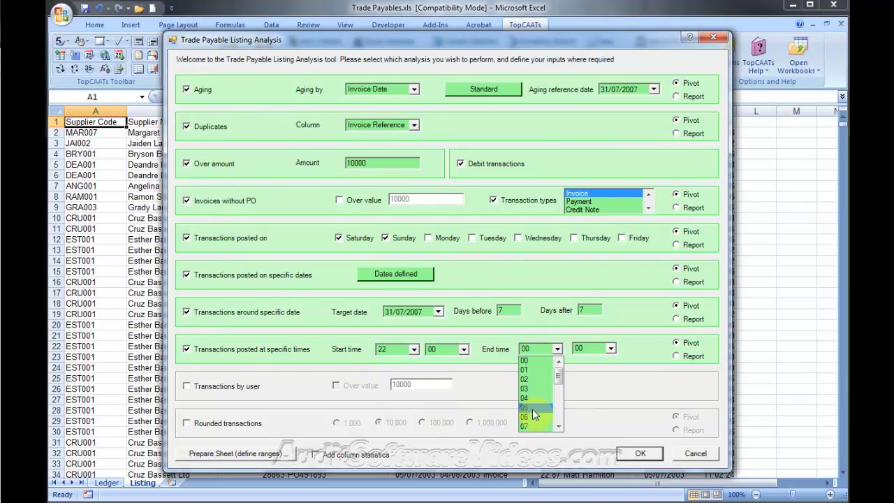
left_click(534, 417)
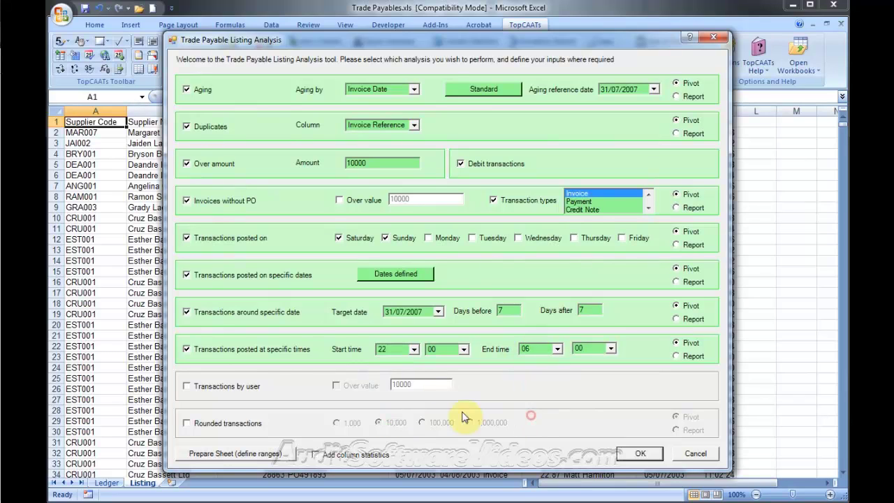
- Add the transactions by user test and the rounded transactions test at 1,000, and run the analysis
left_click(229, 386)
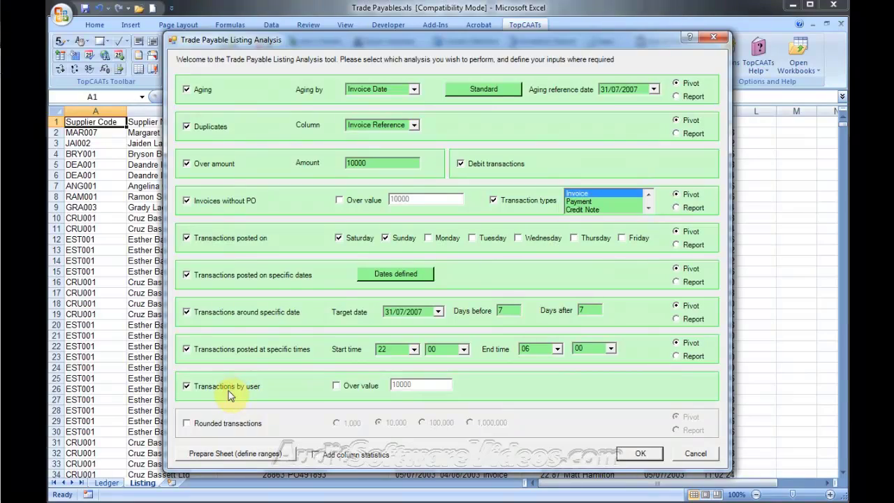
left_click(242, 425)
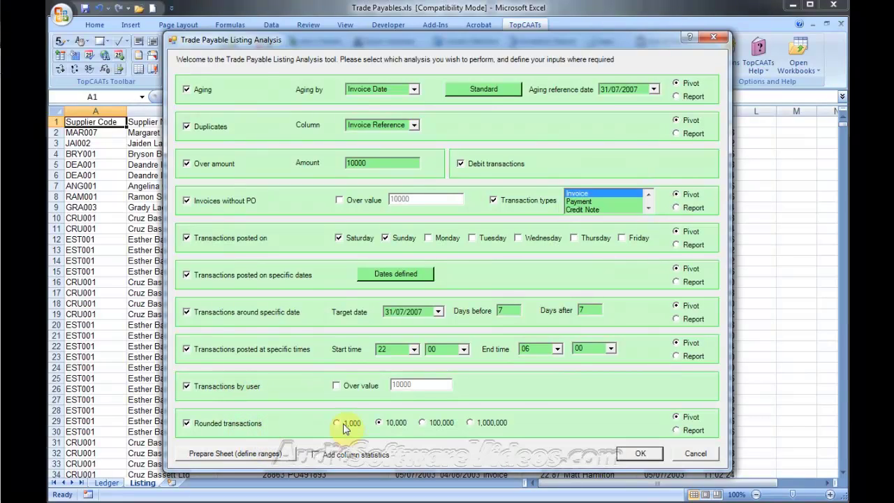
left_click(341, 423)
left_click(639, 454)
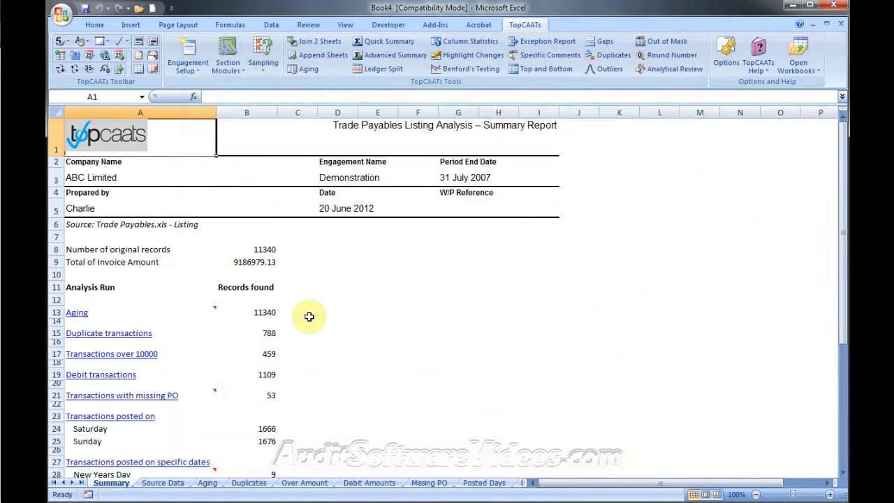
- Review the summary report and the Source Data, Aging, Over Amount, Debit Amounts, Posted Days and Posted Dates result sheets
scroll(309, 316, "down", 12)
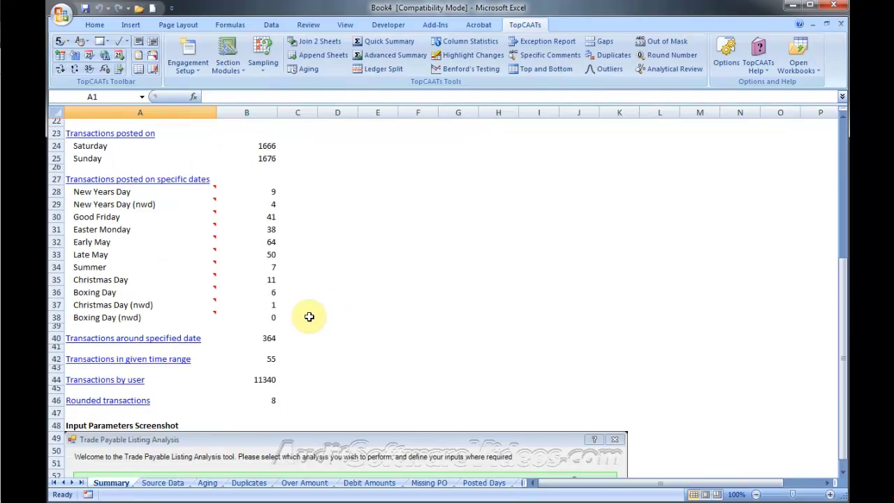
scroll(301, 319, "down", 4)
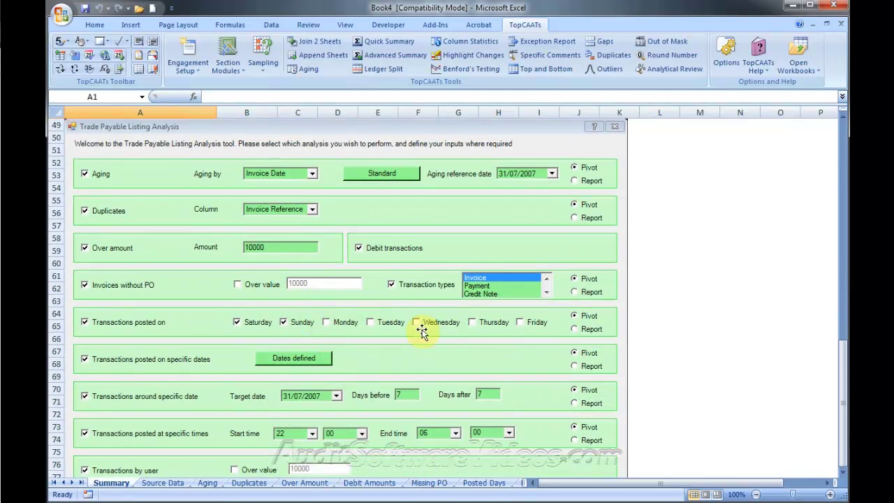
left_click(162, 482)
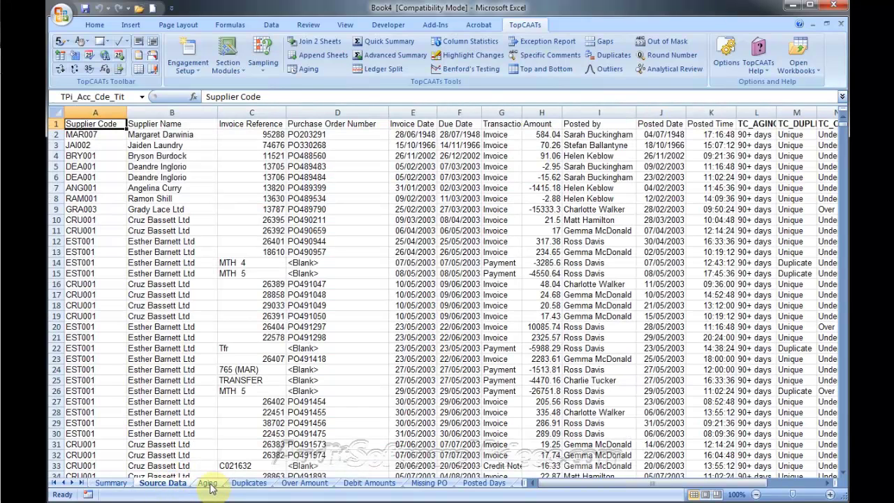
left_click(208, 483)
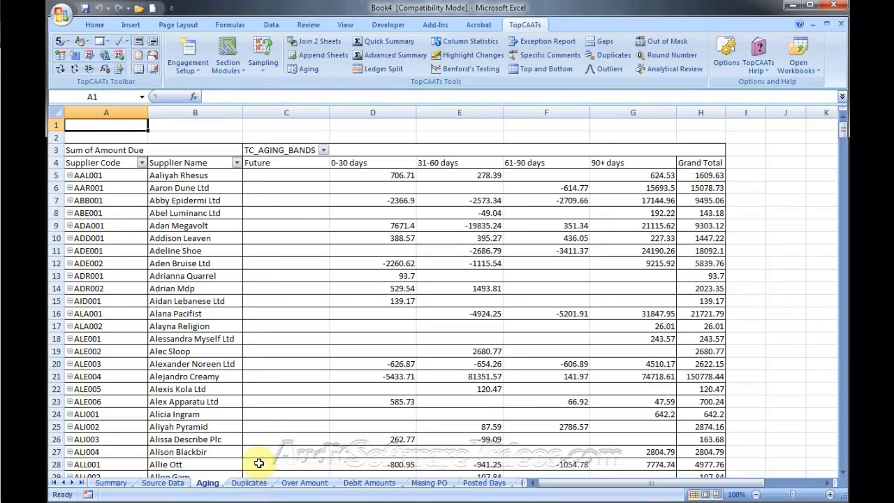
left_click(305, 483)
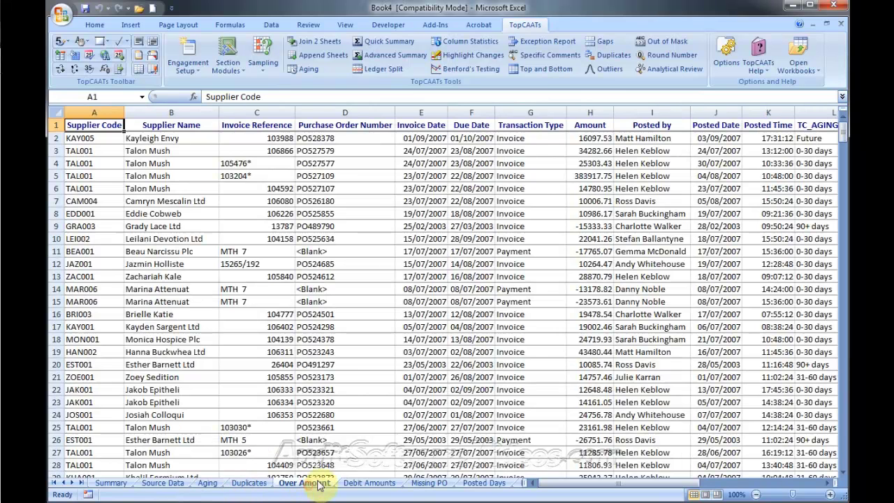
left_click(369, 482)
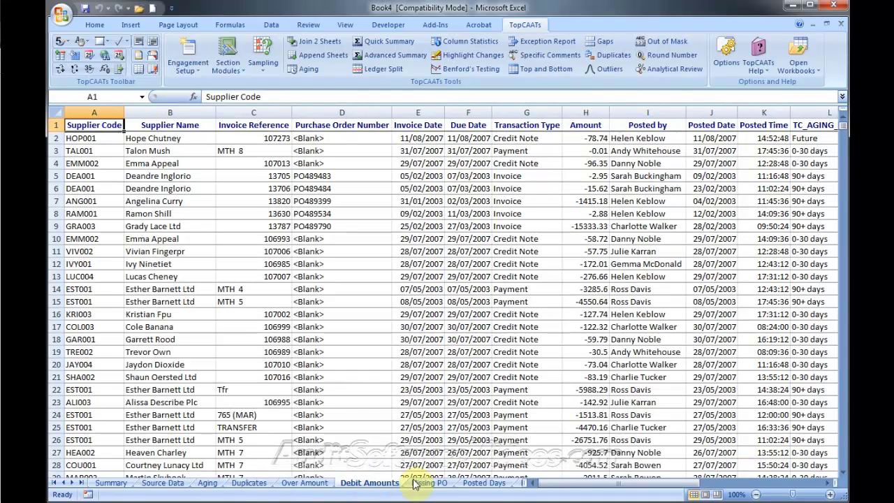
left_click(489, 483)
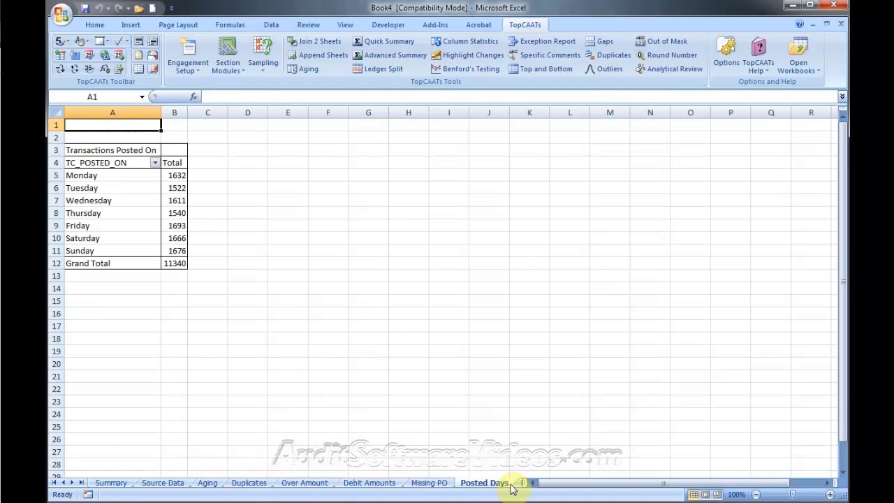
left_click(517, 486)
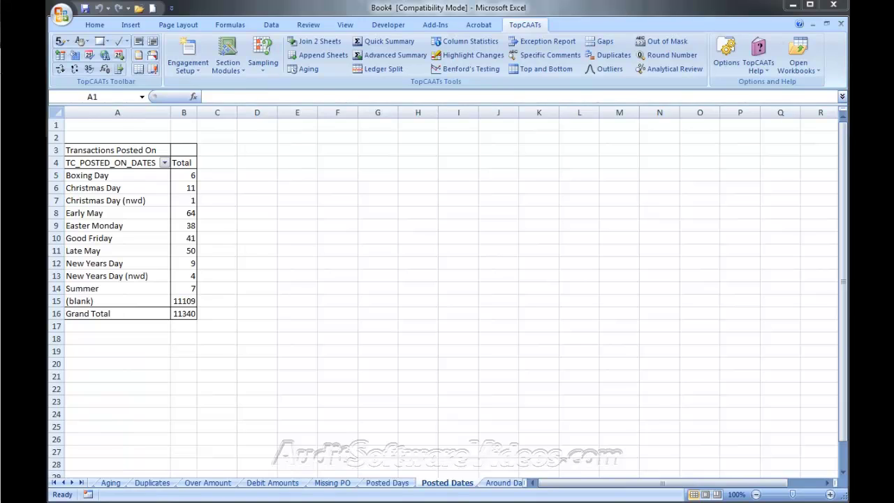
left_click(231, 202)
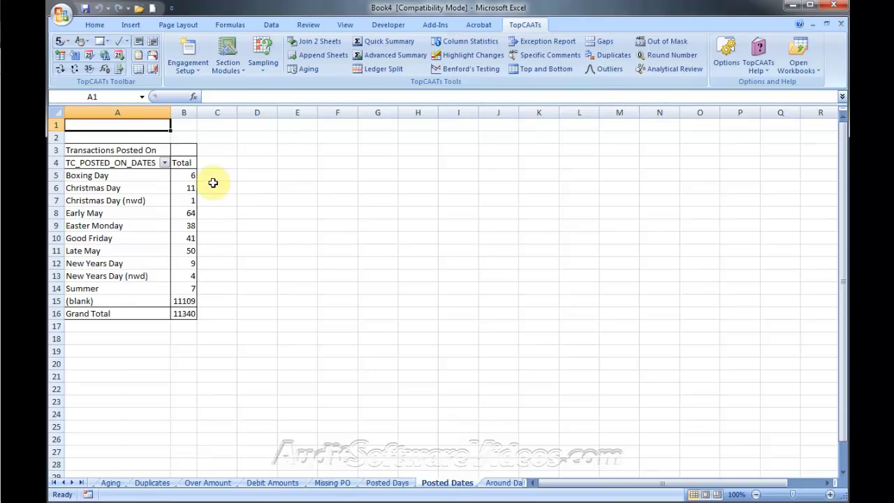
- Switch to the Toolbar2.xlsx workbook and apply the TopCAATs number format to the Number column on the Number Formats sheet
left_click(63, 19)
left_click(156, 53)
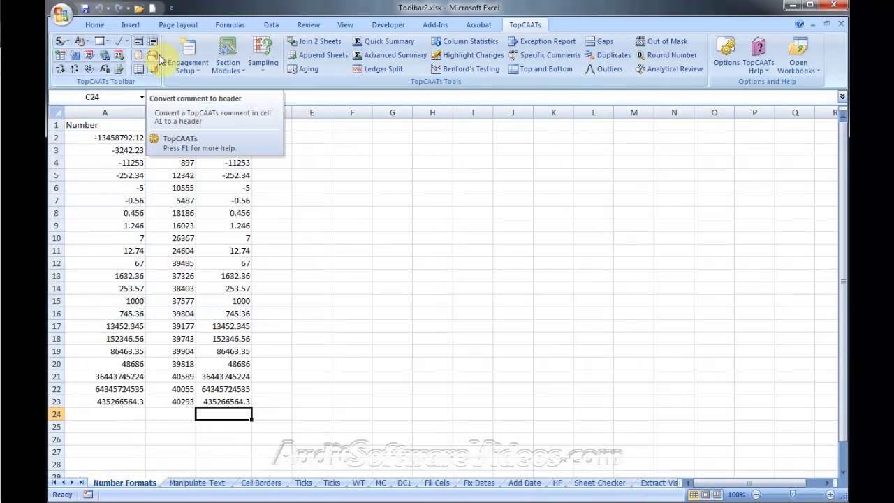
left_click(157, 56)
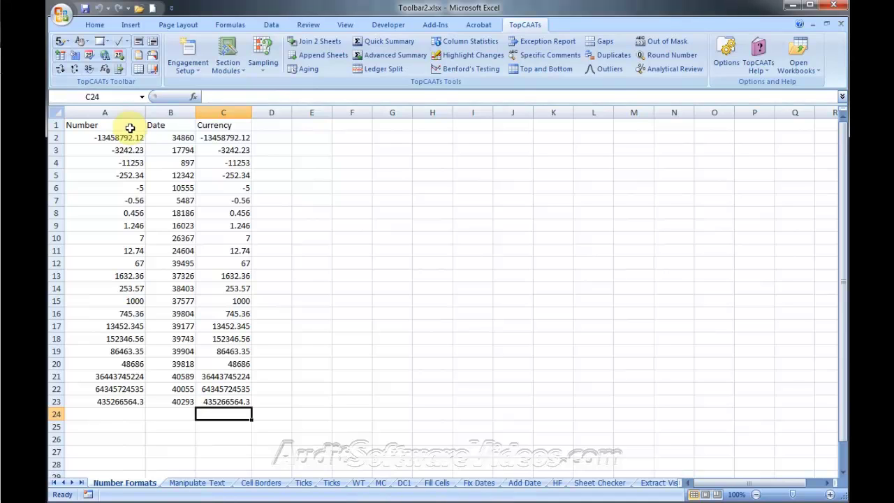
left_click(112, 113)
left_click(61, 41)
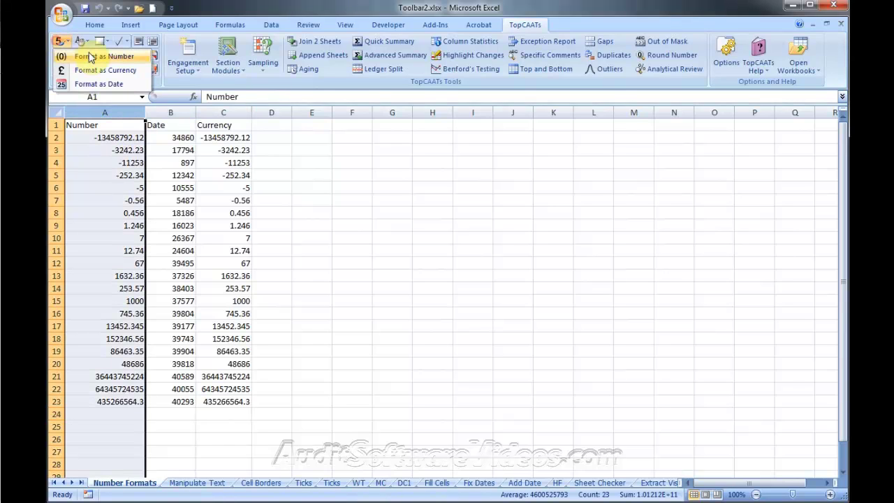
left_click(89, 56)
- Apply the TopCAATs date format to the Date column
left_click(170, 112)
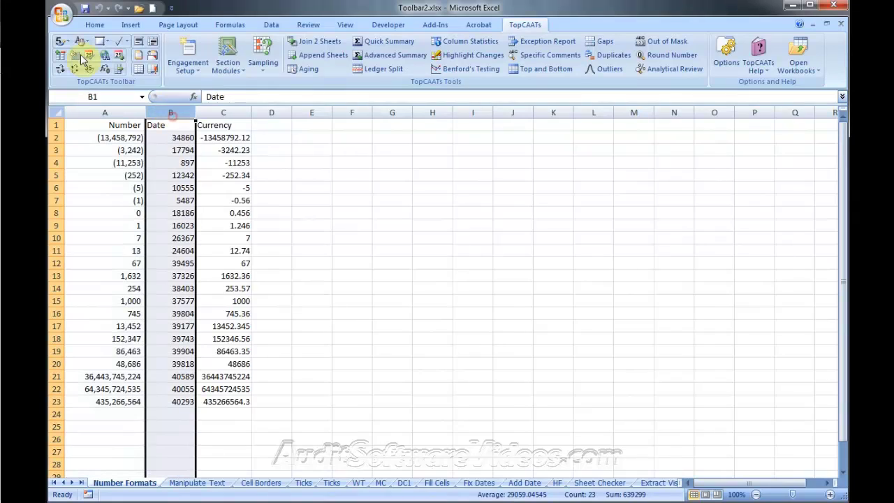
left_click(62, 41)
left_click(95, 84)
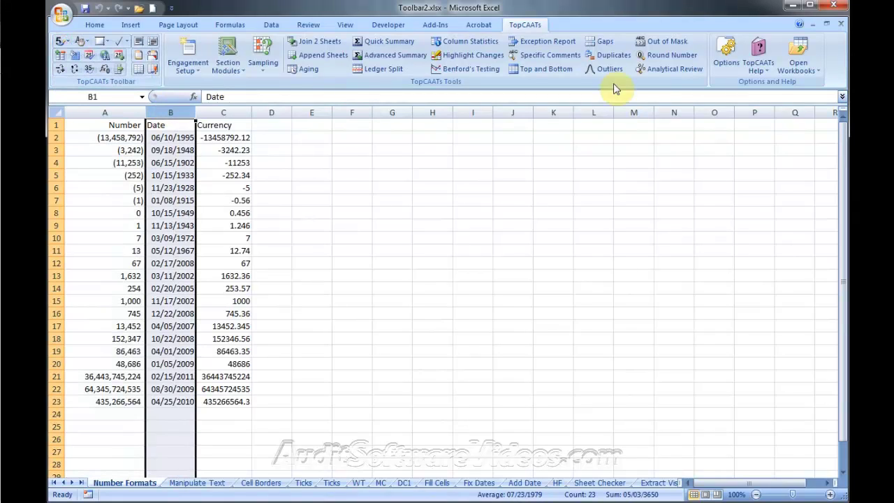
- Examine the standard number and currency formats in the TopCAATs options
left_click(726, 55)
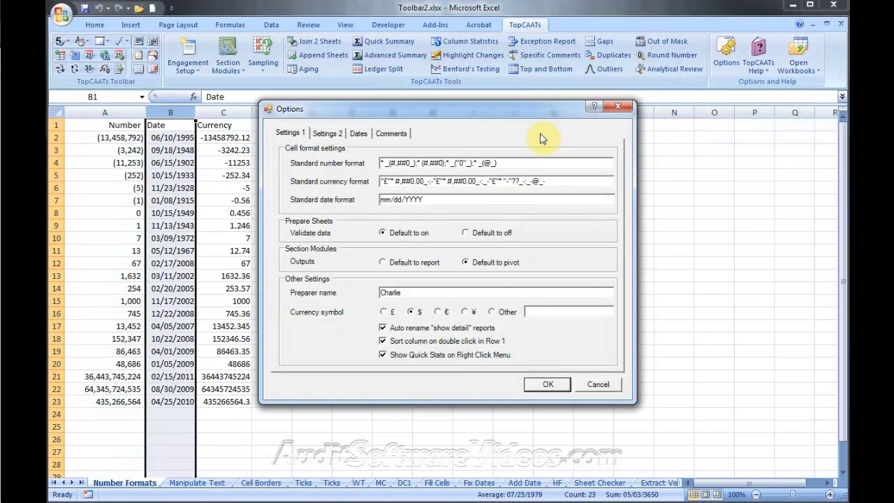
left_click(515, 160)
left_click_drag(499, 160, 337, 157)
left_click_drag(566, 184, 351, 182)
left_click(548, 385)
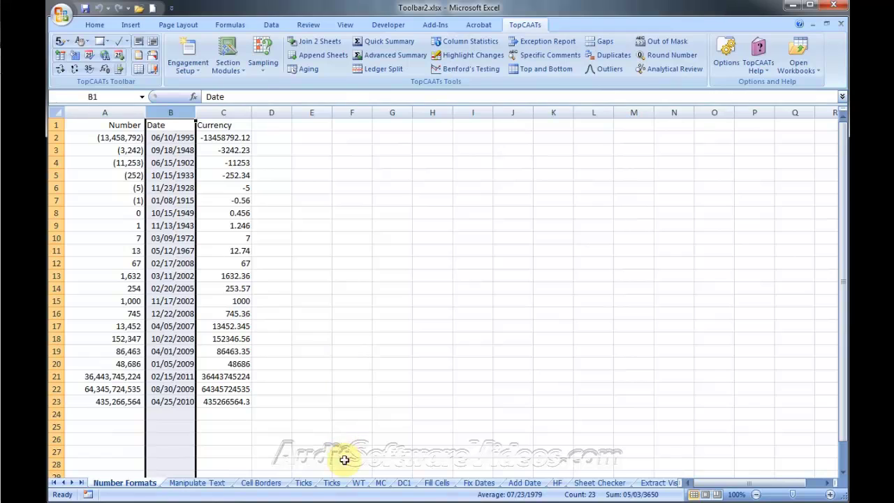
- On the second Ticks sheet, insert a tick in G2 and a cross in G3, and select the tick mark columns A to D
left_click(344, 487)
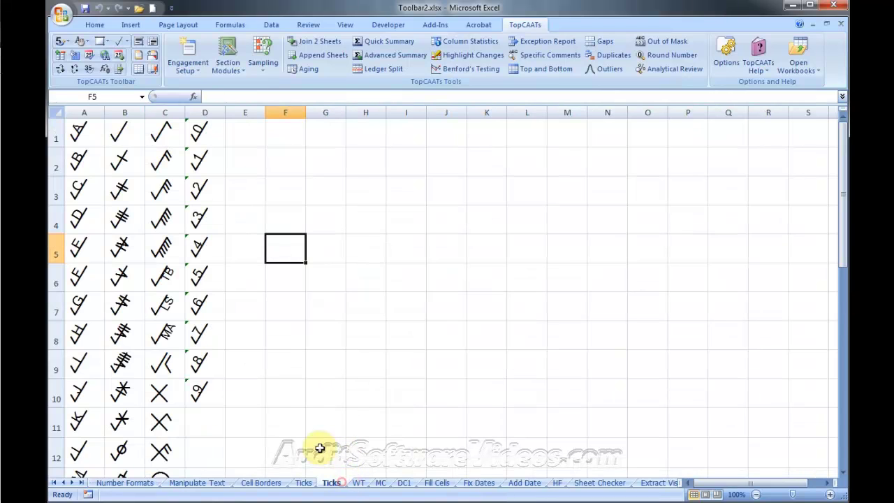
left_click(336, 157)
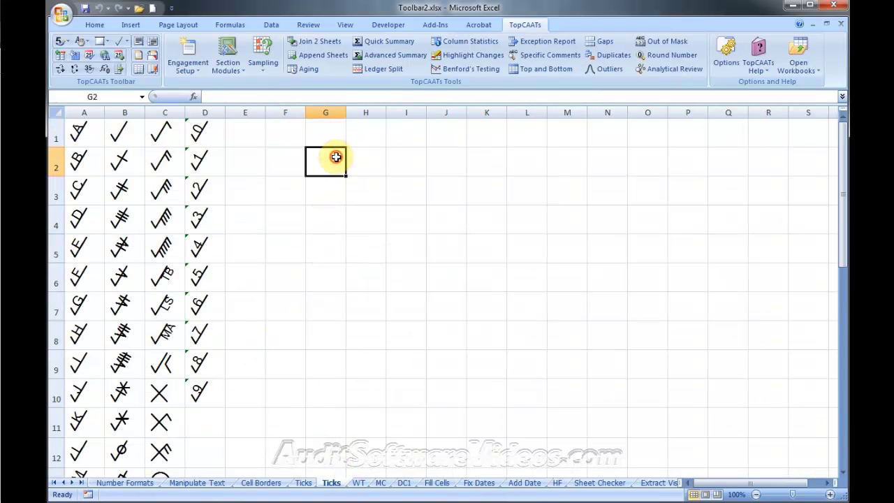
left_click(119, 41)
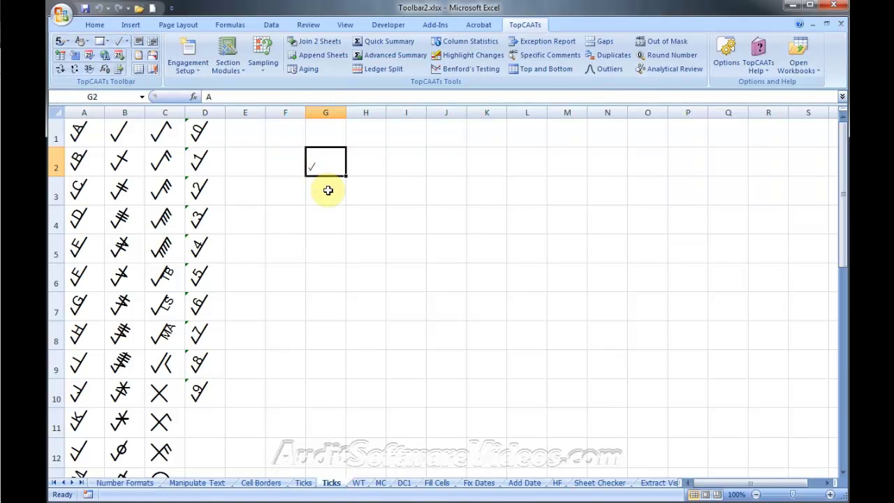
left_click(325, 190)
left_click(126, 41)
left_click(138, 70)
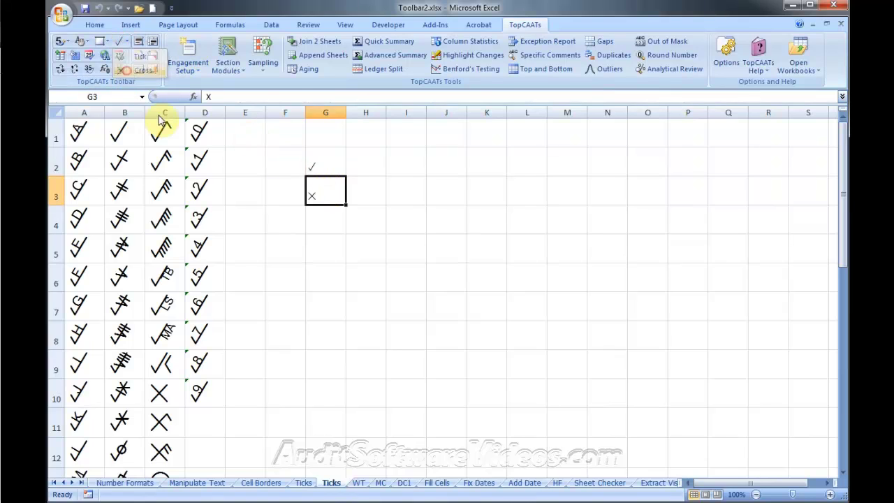
left_click(309, 222)
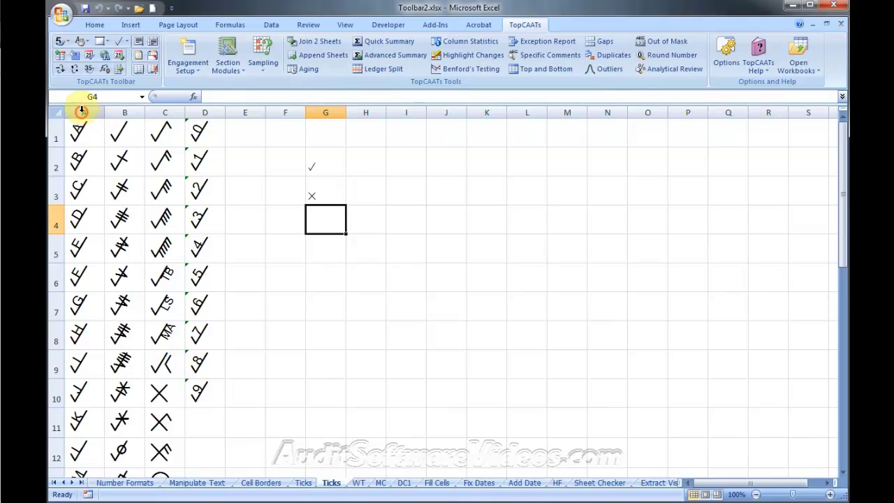
left_click_drag(82, 111, 198, 112)
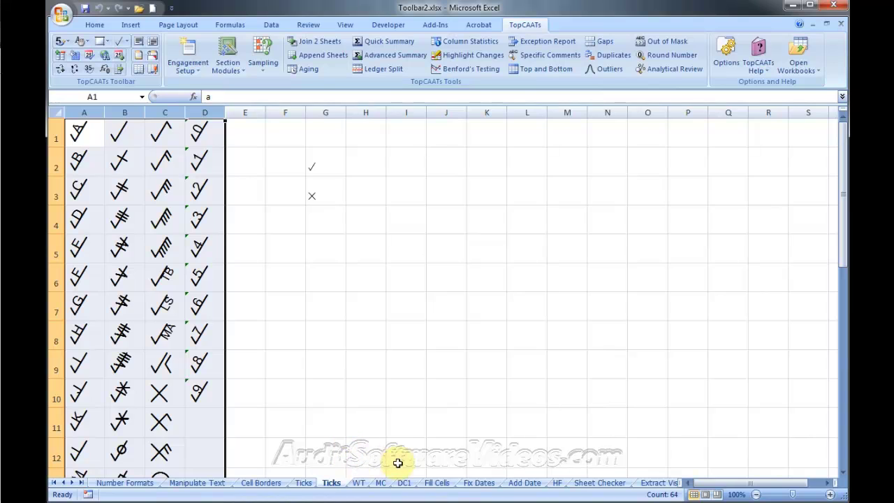
- On the Fix Dates sheet, convert the Dates 3 column into a new date column using the mask DDXMMXYYYY, and select the new column
left_click(465, 483)
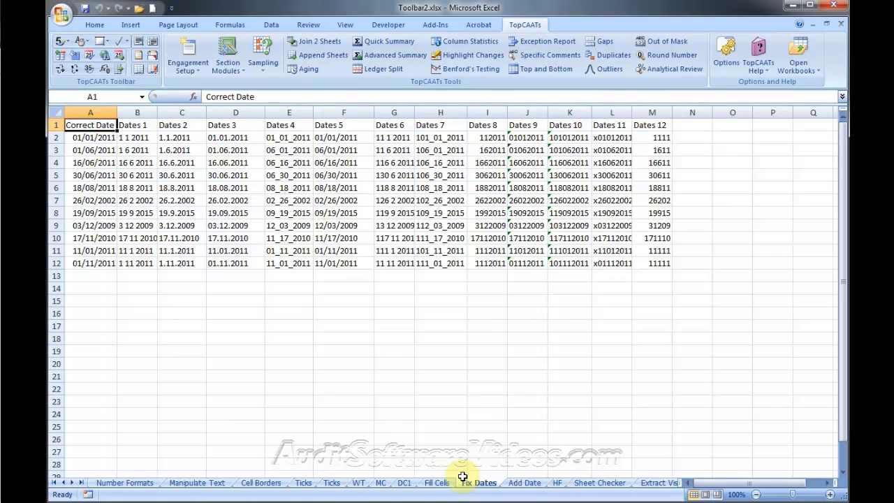
left_click(90, 58)
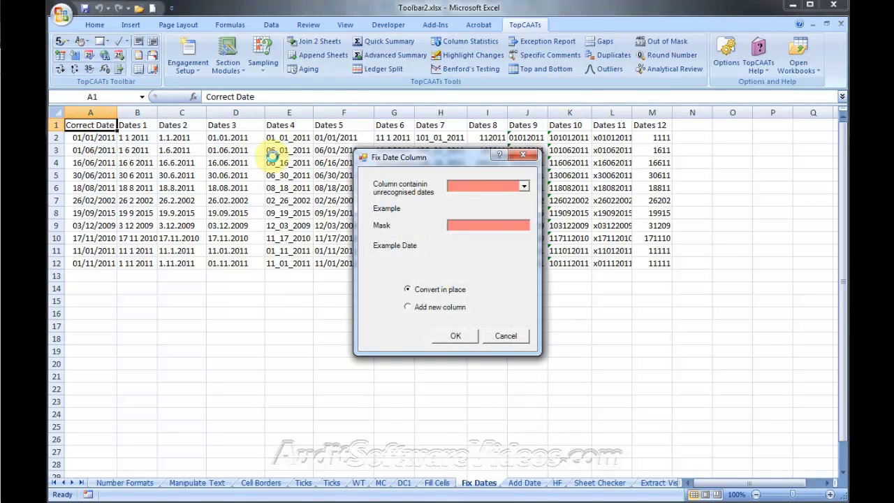
left_click(493, 185)
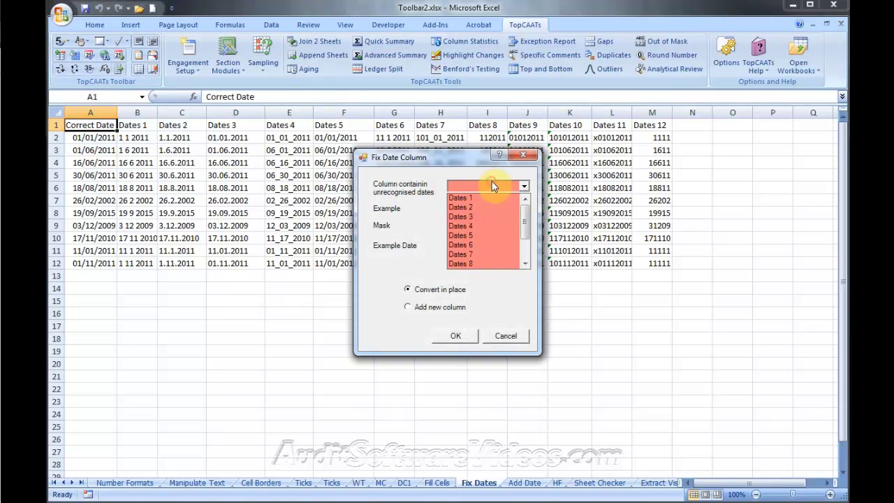
left_click(486, 217)
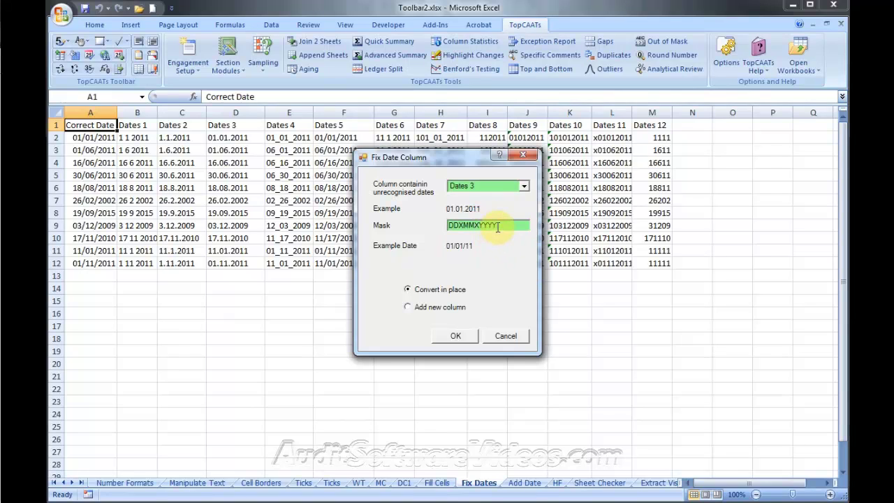
left_click(433, 307)
left_click(465, 335)
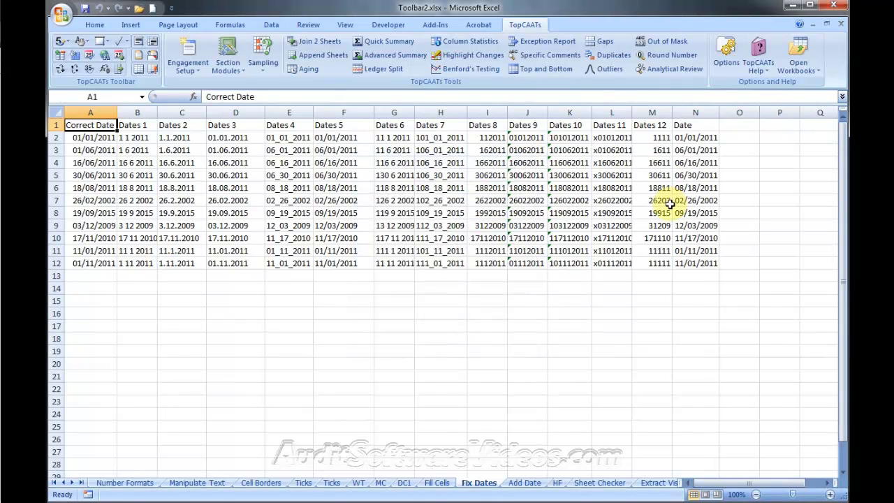
left_click(695, 108)
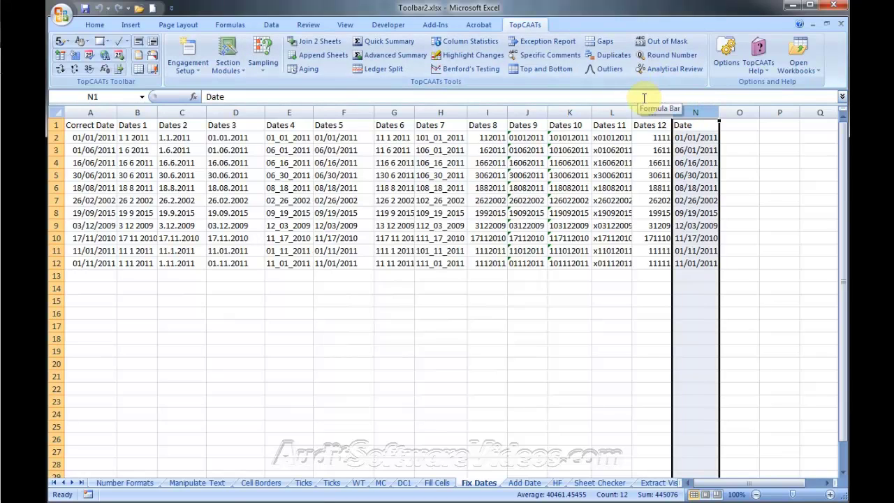
- Extract the visible filtered rows of the Extract Visible sheet to a new sheet
left_click(639, 484)
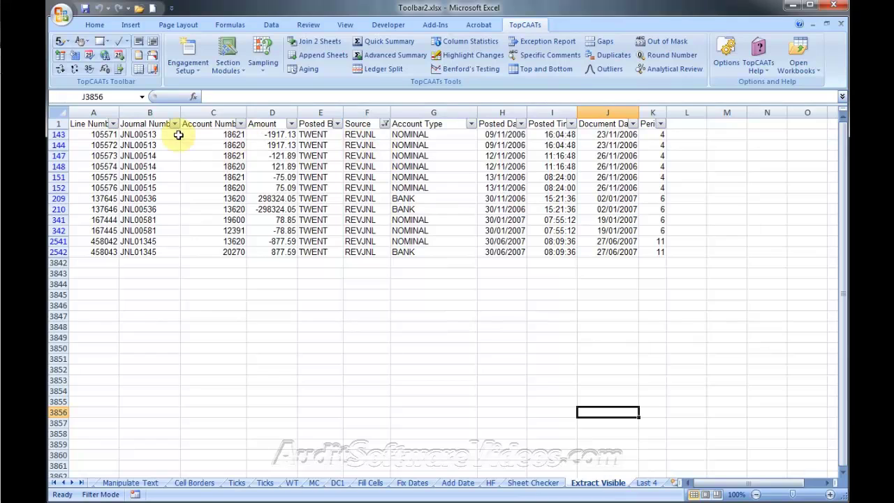
left_click(119, 72)
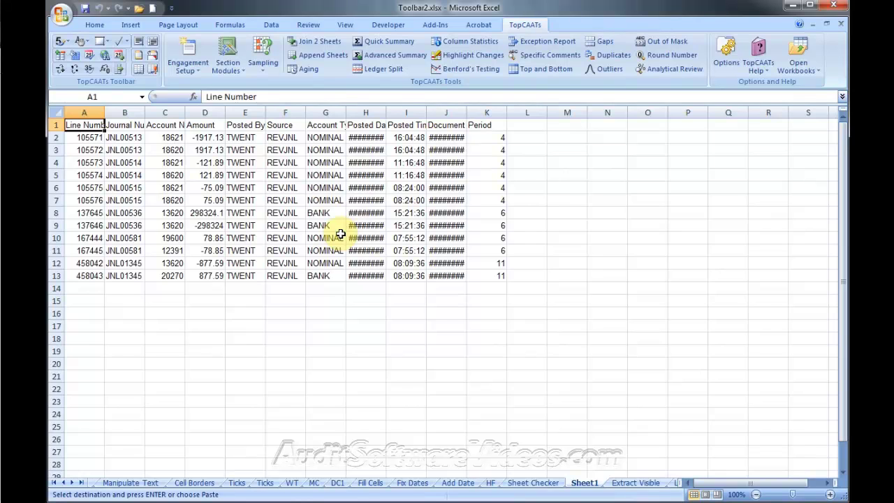
- On the Last 4 sheet, move the trailing minus signs to the front of the numbers in E2:E24
left_click(674, 487)
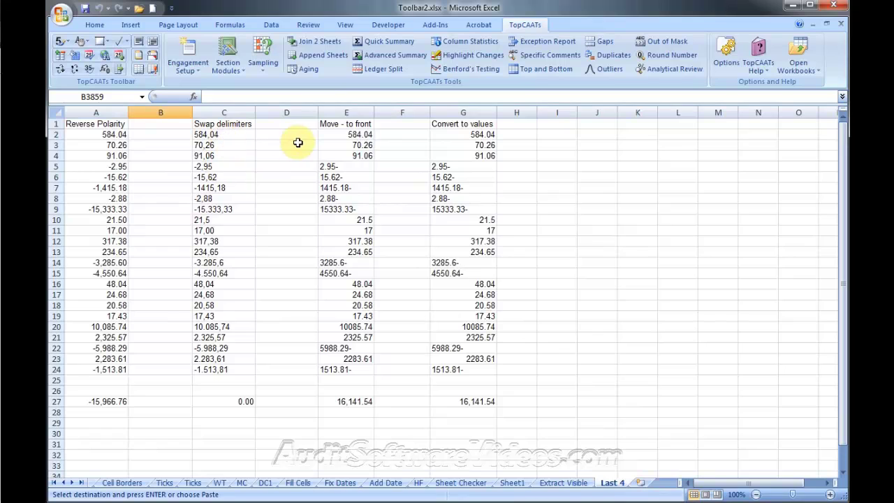
left_click_drag(346, 134, 349, 368)
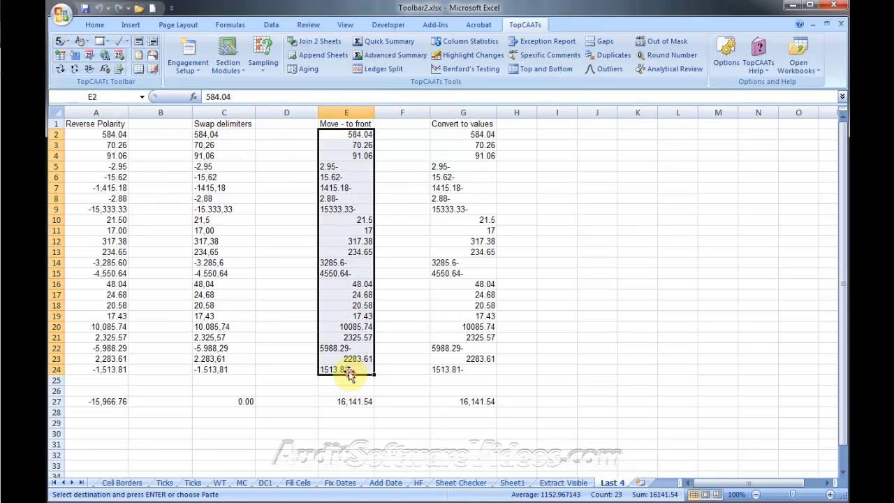
left_click(95, 72)
- Check the formulas in the Convert to values column and convert G1:G24 to values
left_click(451, 135)
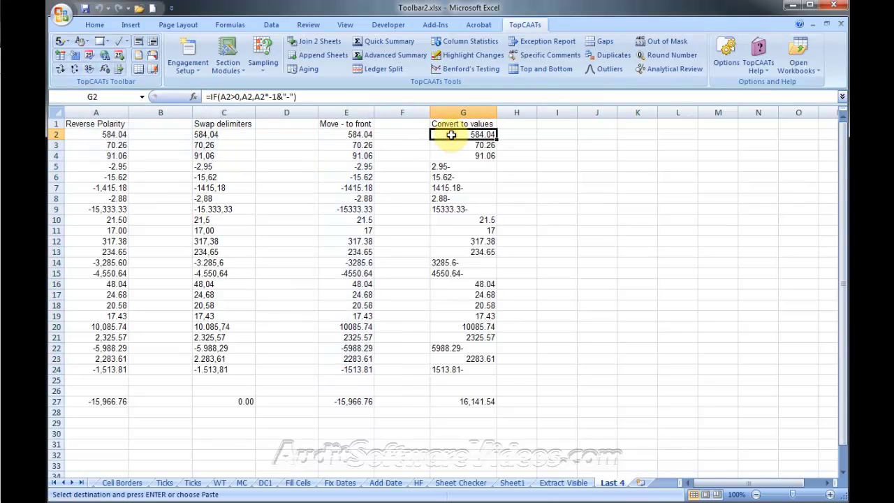
left_click_drag(451, 135, 464, 370)
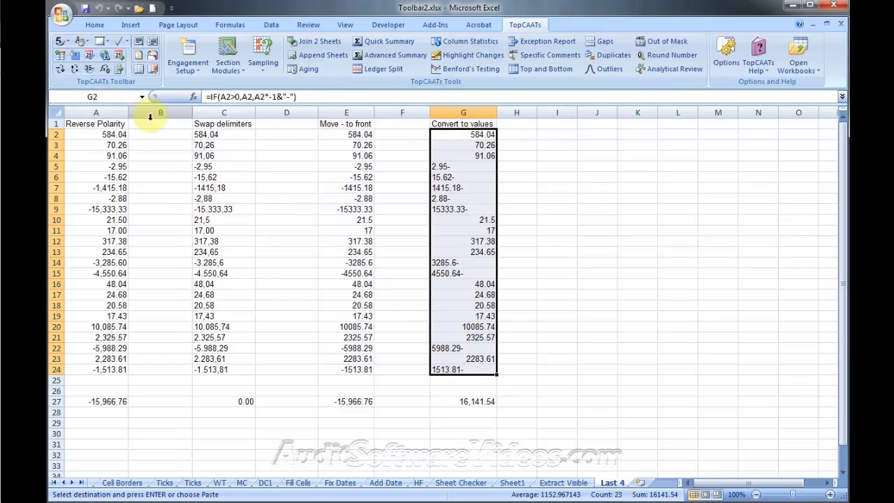
left_click(459, 143)
left_click(465, 222)
left_click(469, 293)
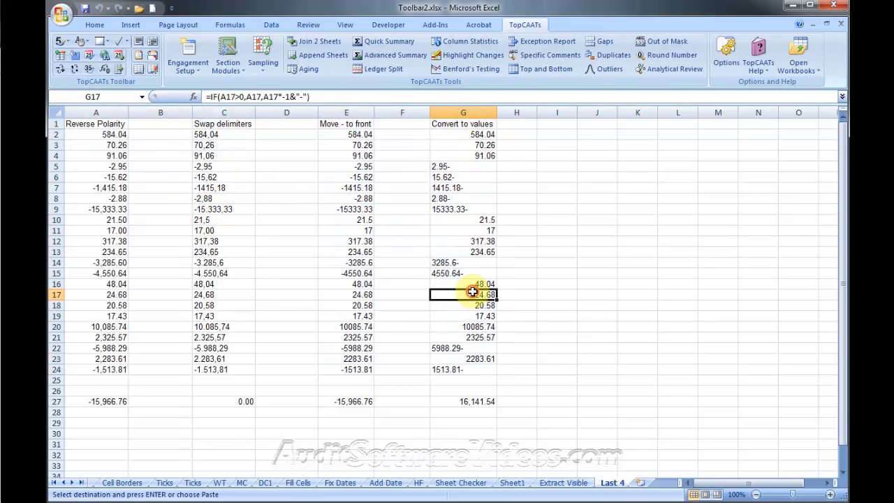
left_click_drag(463, 369, 454, 100)
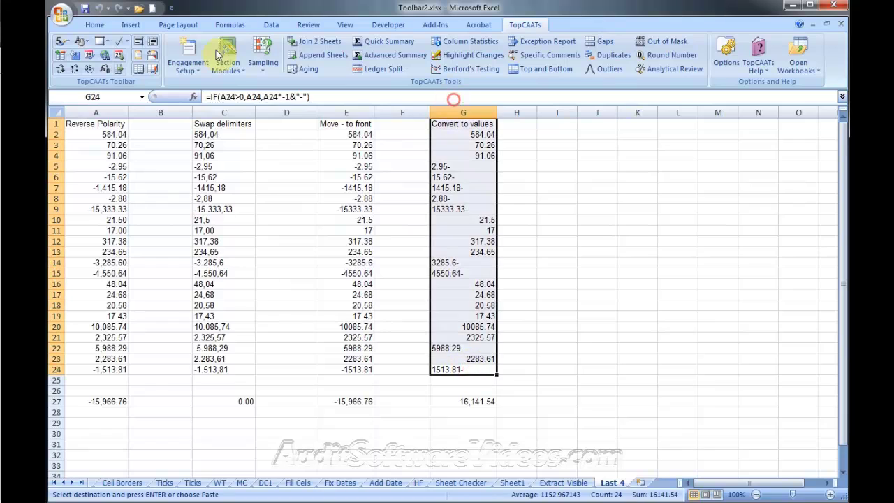
left_click(108, 71)
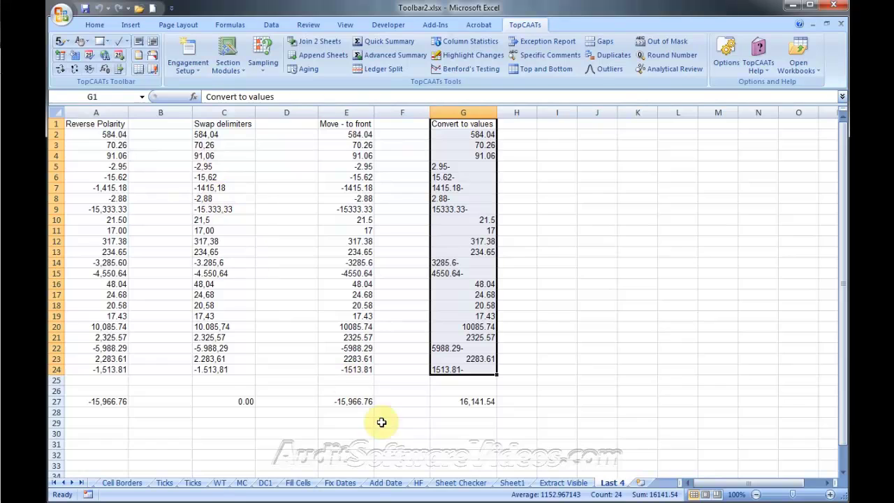
- Examine column B, row 8, the D1 header, the H1 and I1 headers and row 32 on the Sheet Checker sheet
left_click(453, 484)
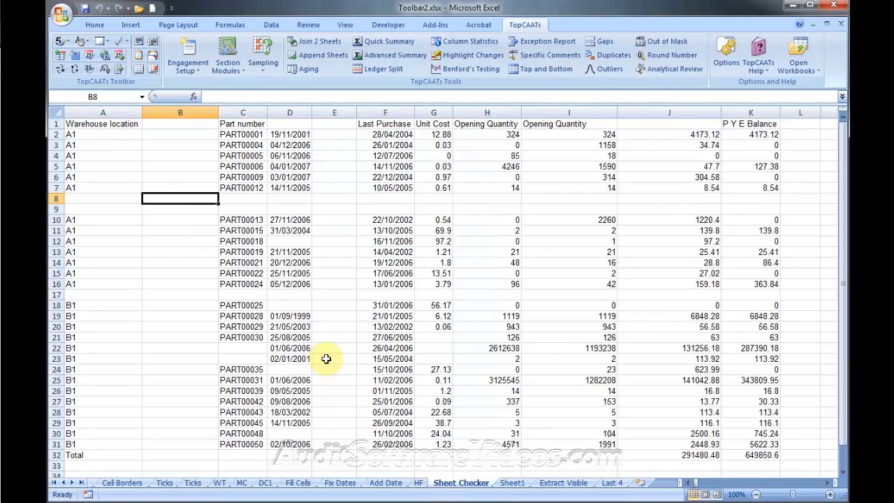
left_click(190, 112)
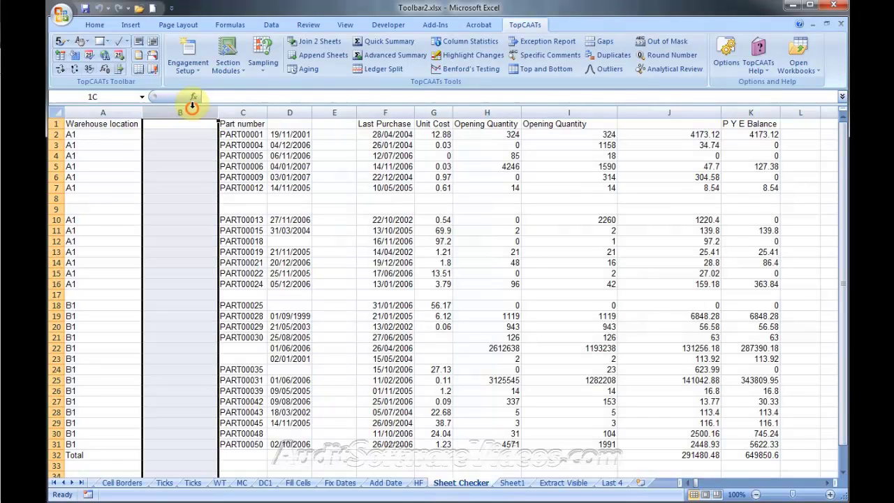
left_click(51, 198)
left_click(289, 124)
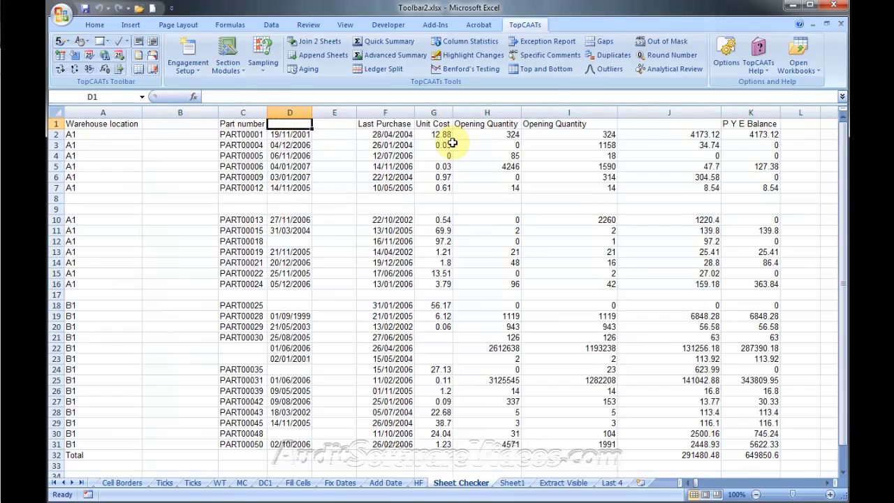
left_click_drag(482, 123, 579, 124)
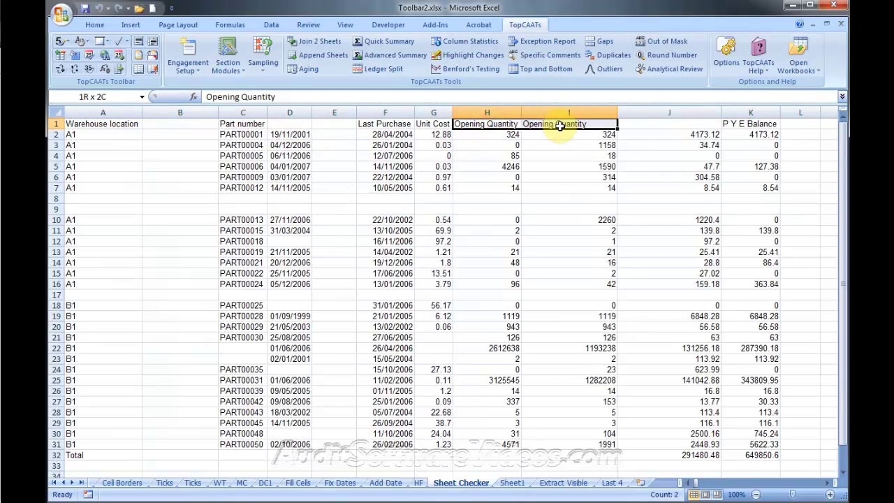
left_click(57, 455)
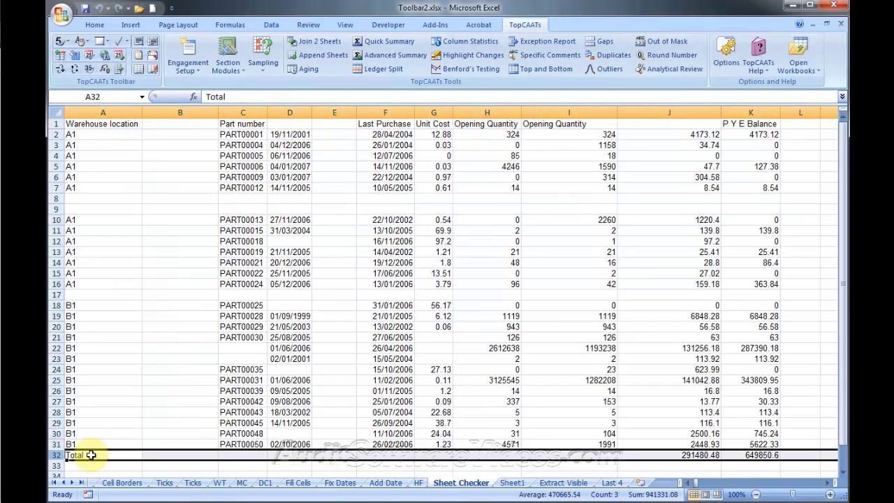
- Run the sheet check, fix blank rows, blank columns and total rows one at a time, and fix all remaining errors together
left_click(152, 69)
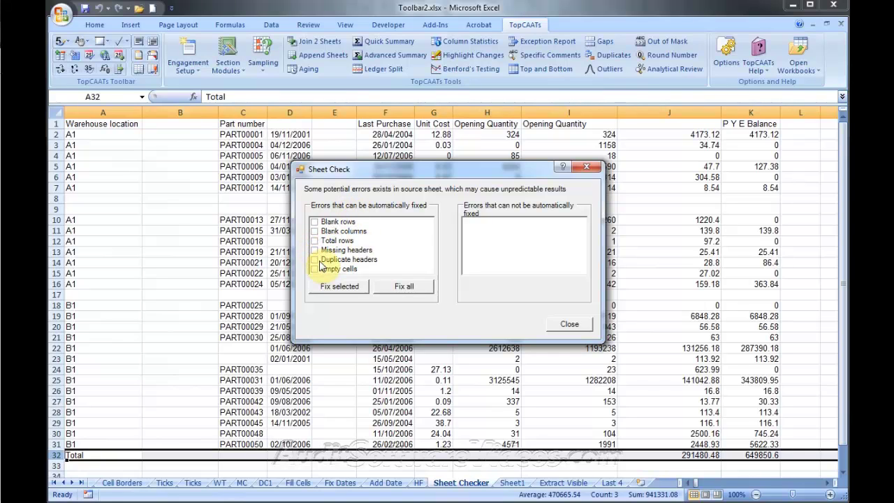
left_click(314, 221)
left_click(347, 291)
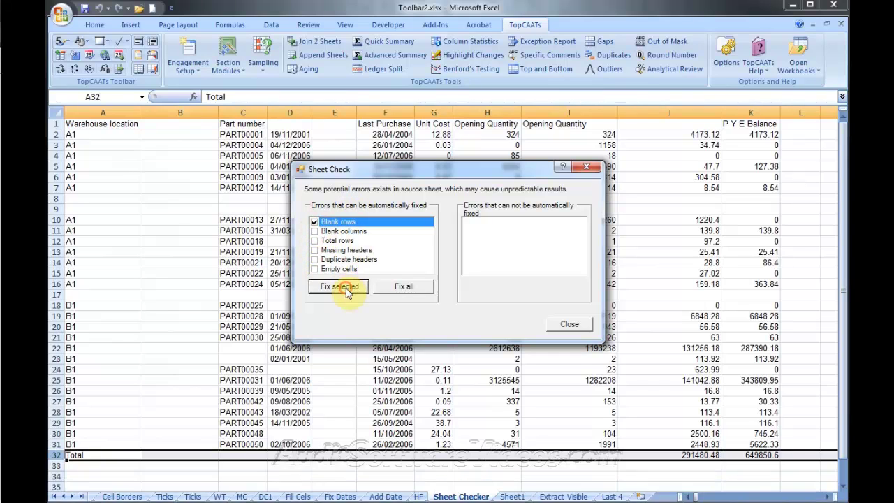
left_click(314, 222)
left_click(339, 292)
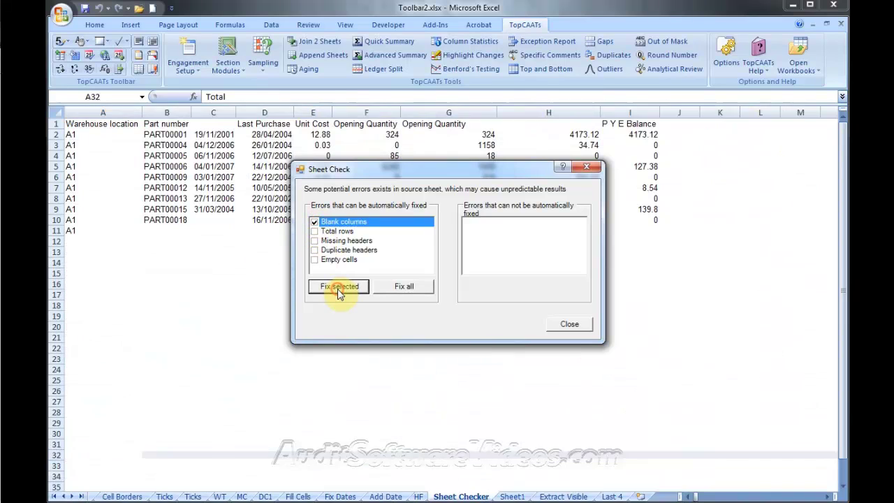
left_click(314, 221)
left_click(341, 288)
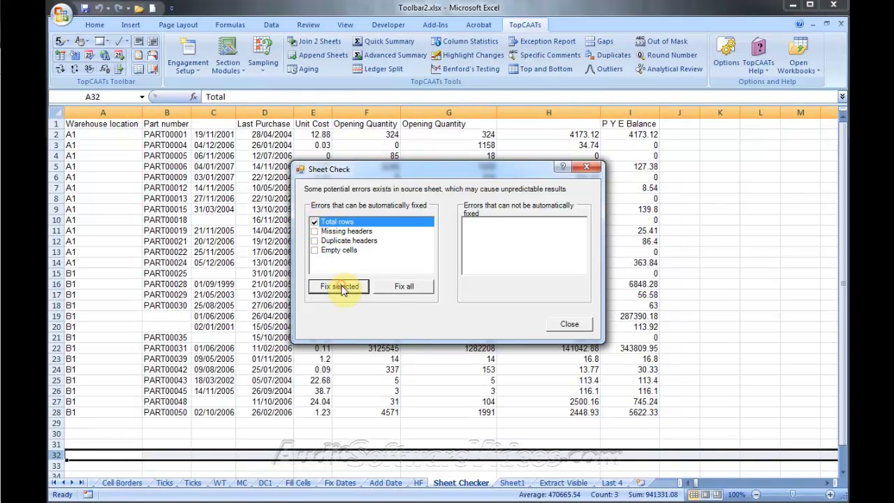
left_click(399, 287)
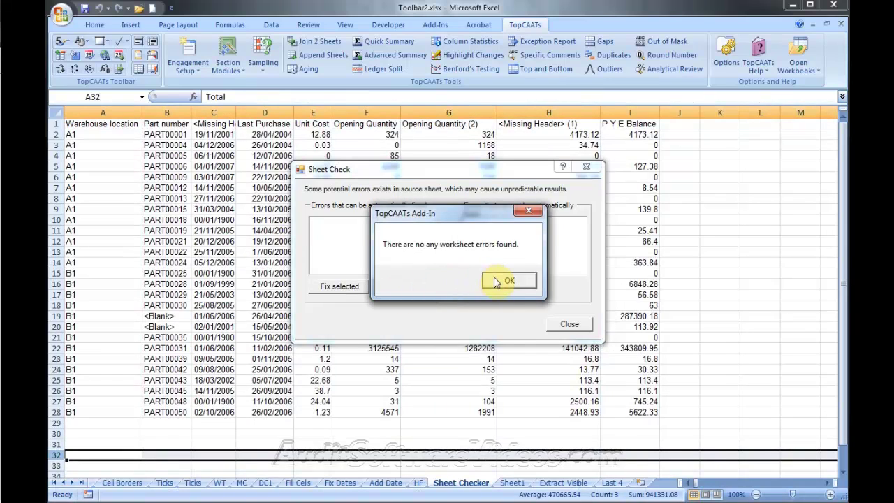
left_click(494, 279)
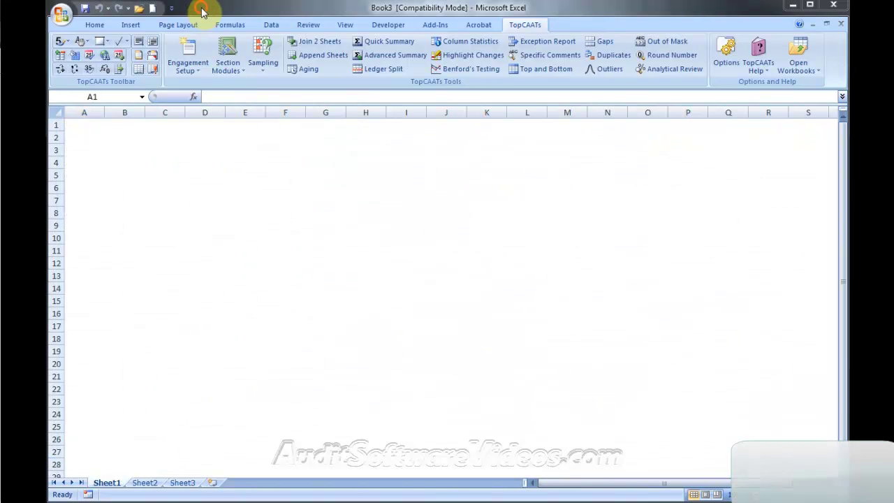
left_click(201, 9)
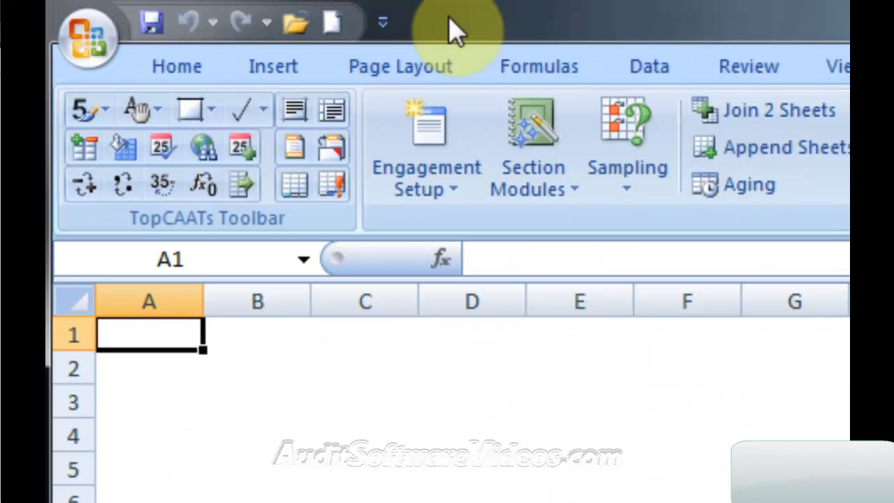
left_click(554, 177)
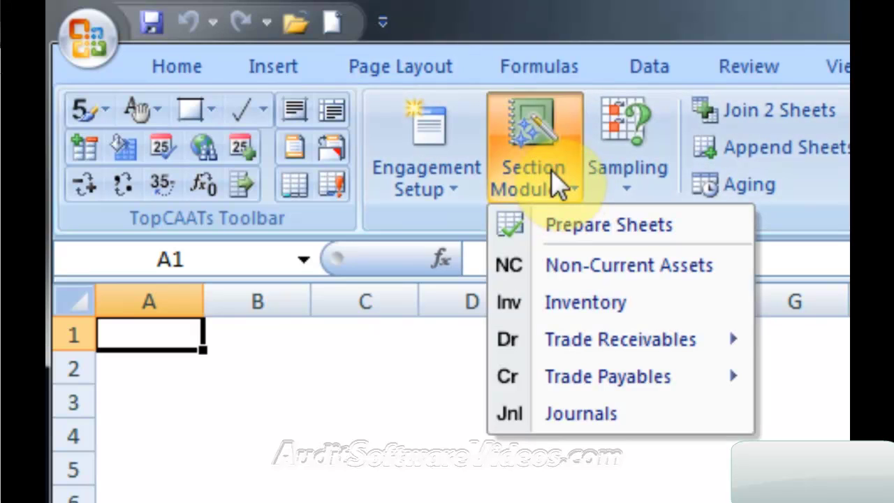
left_click(650, 173)
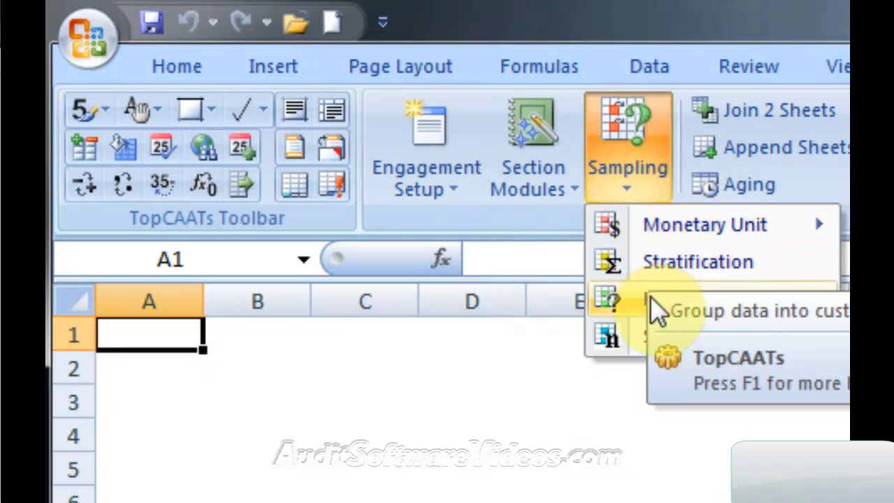
left_click(604, 119)
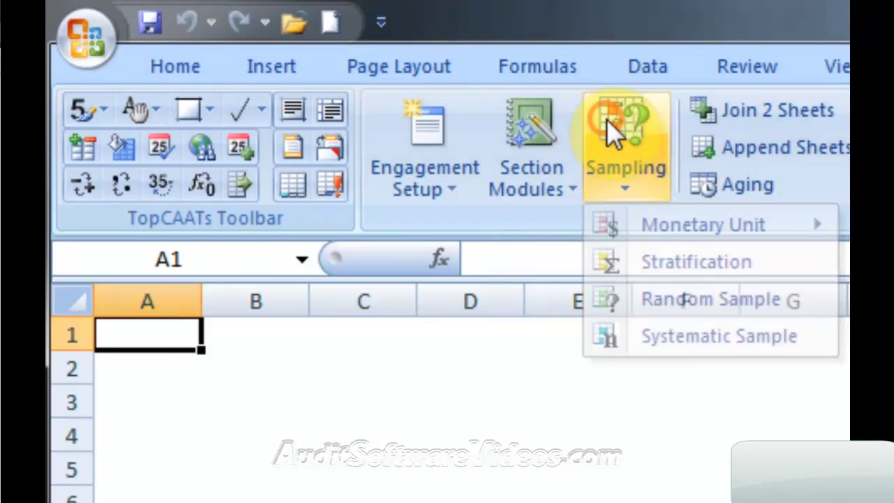